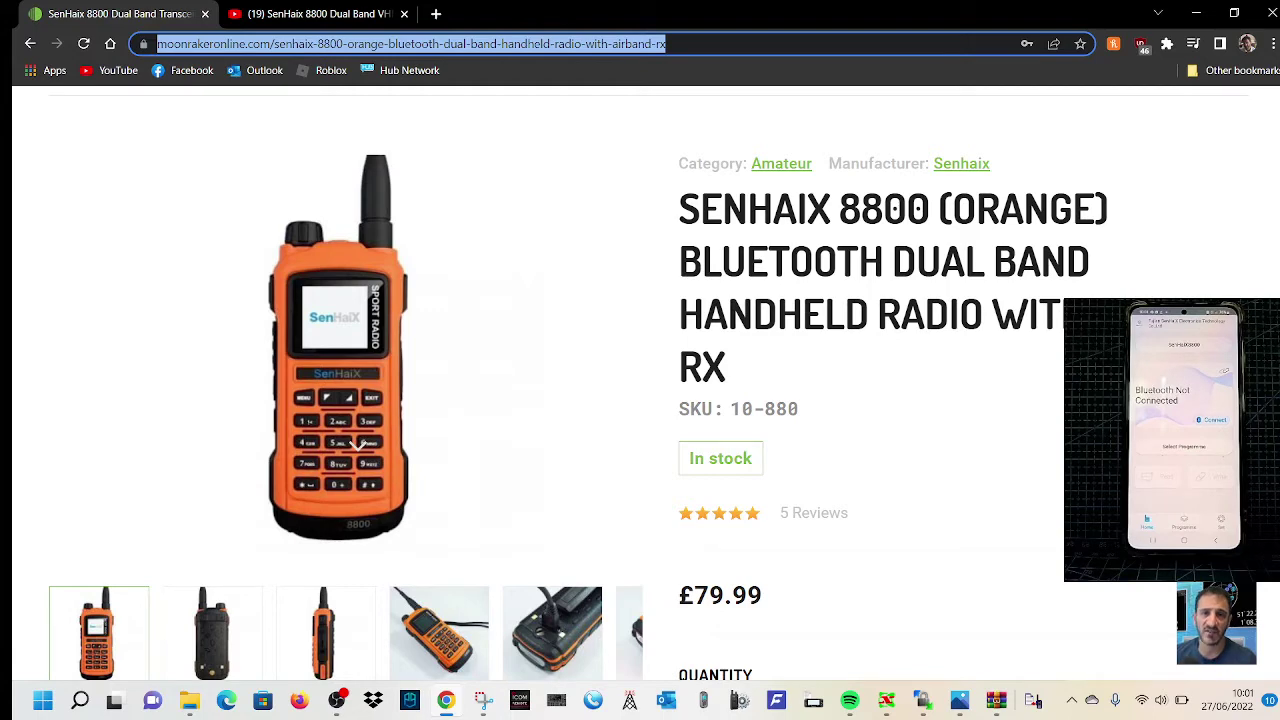
- Scroll down the SenHaix 8800 (Orange) product page to its Attachments section
scroll(640, 380, down, 2)
scroll(358, 278, down, 2)
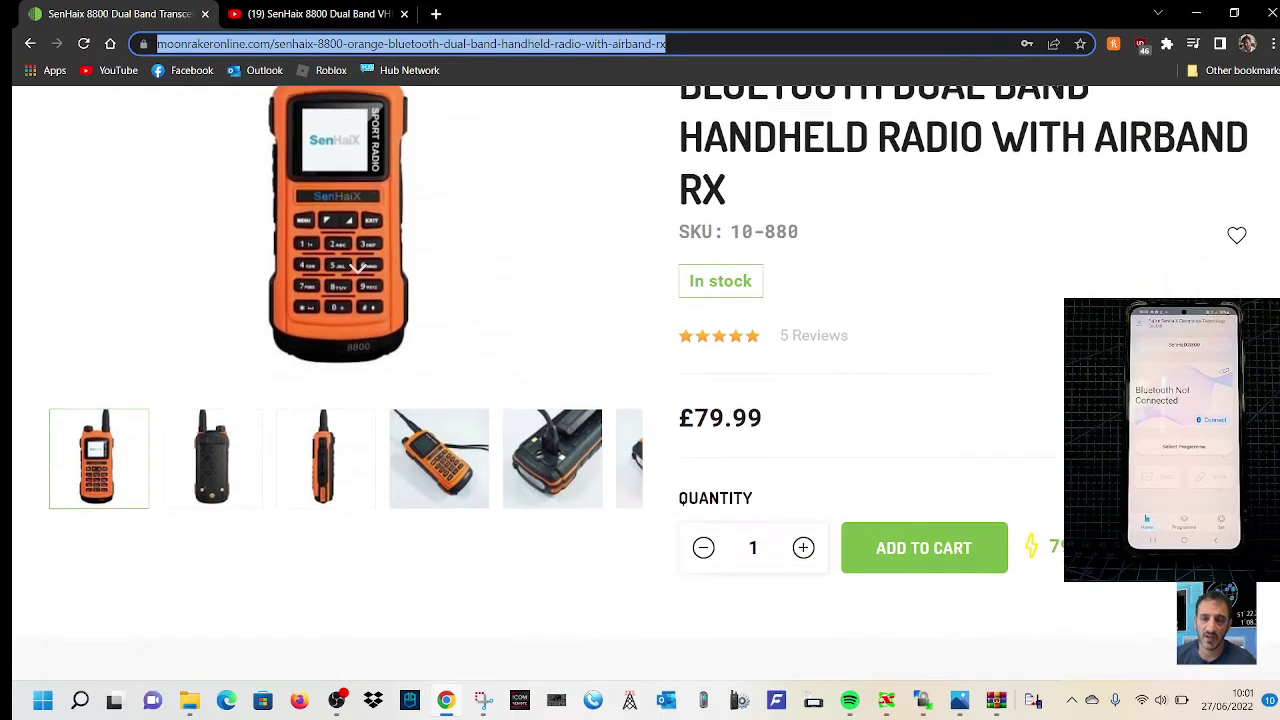
scroll(358, 278, down, 2)
scroll(358, 278, down, 5)
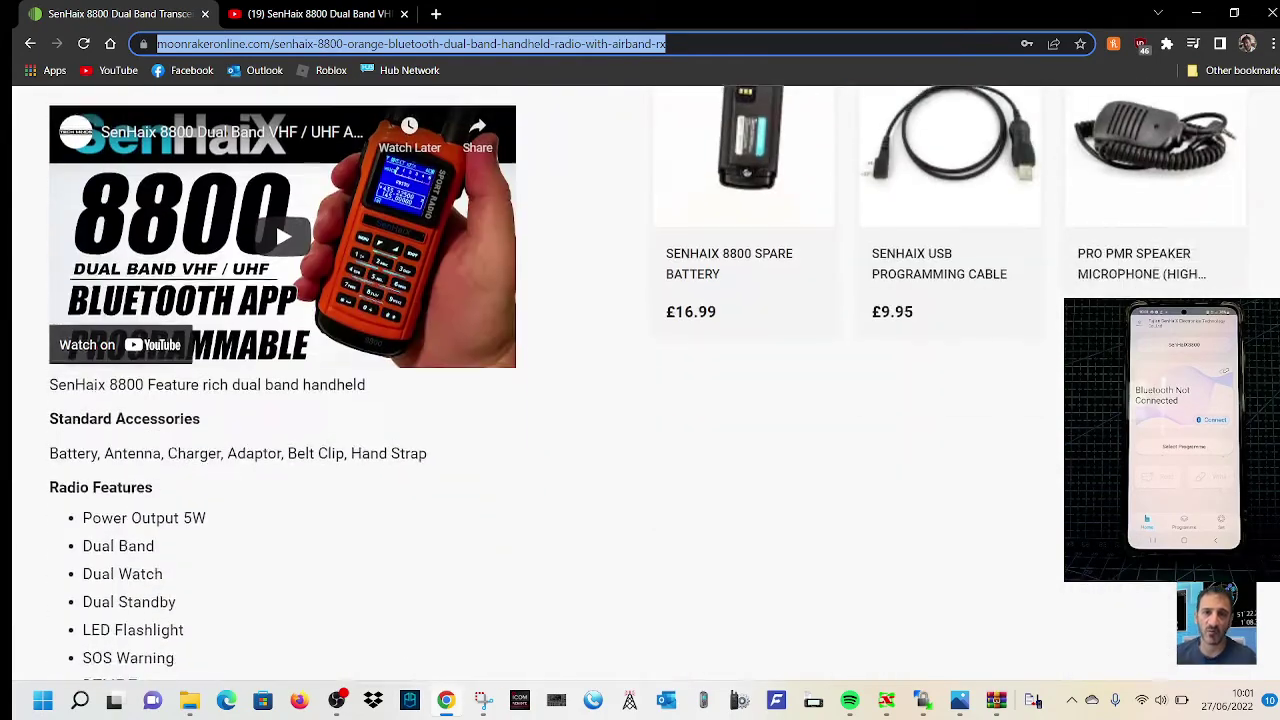
scroll(358, 278, up, 10)
scroll(357, 527, down, 8)
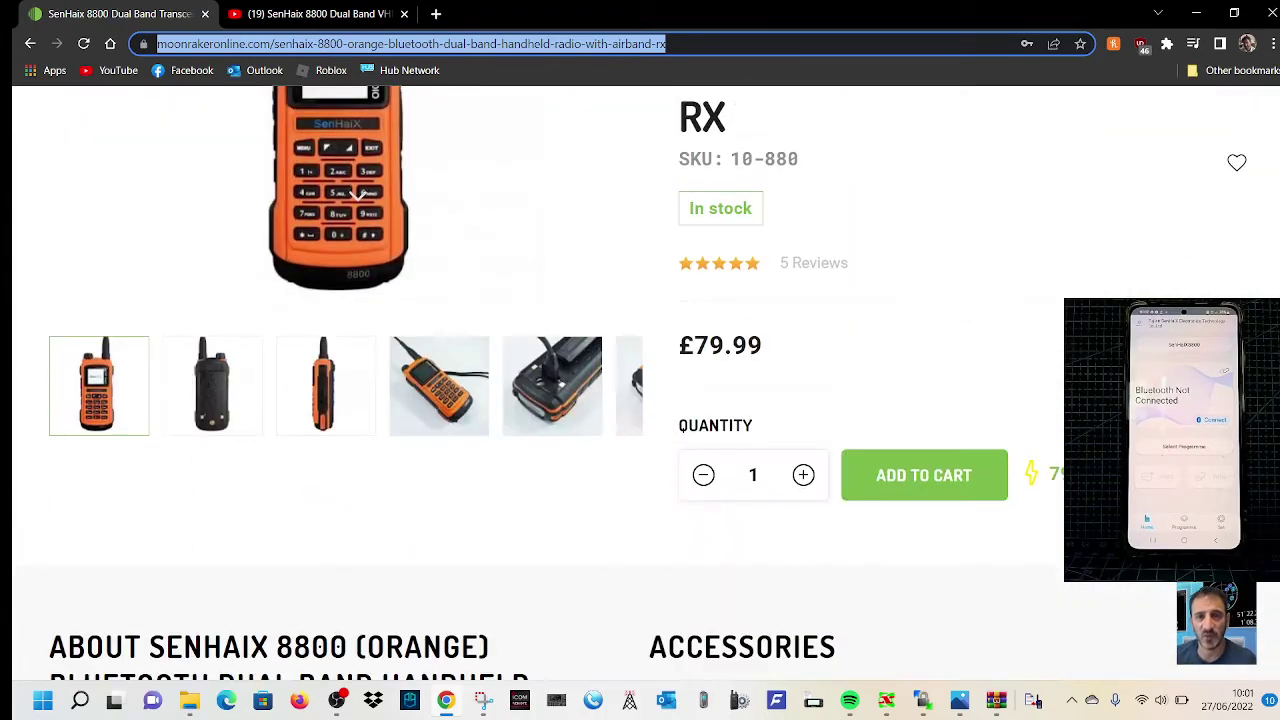
scroll(357, 527, down, 2)
scroll(640, 383, down, 3)
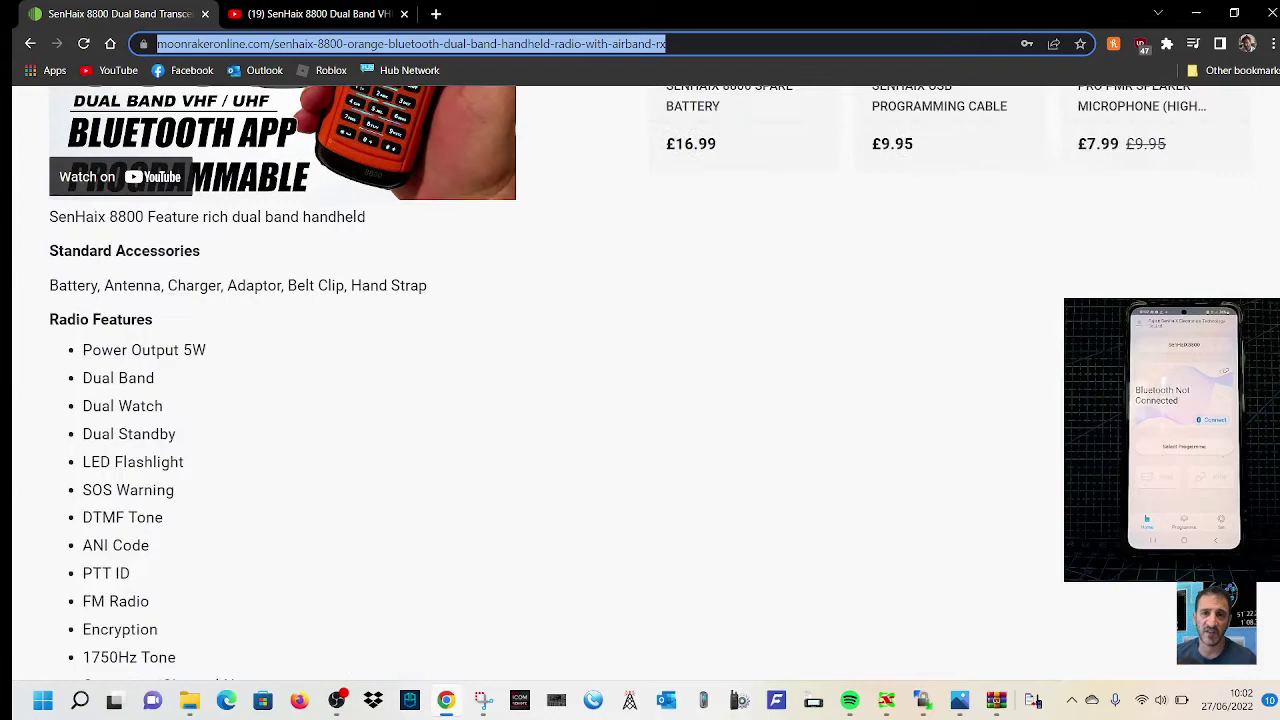
scroll(332, 385, down, 4)
scroll(332, 385, down, 6)
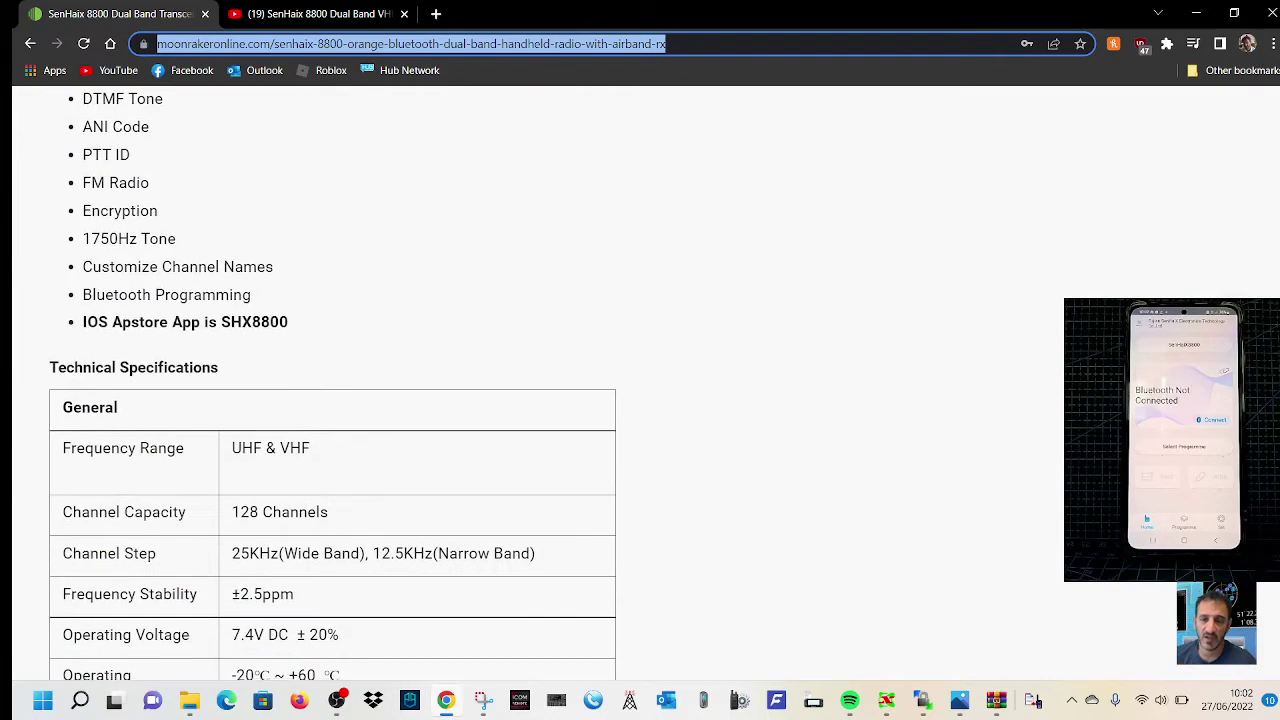
scroll(332, 380, down, 12)
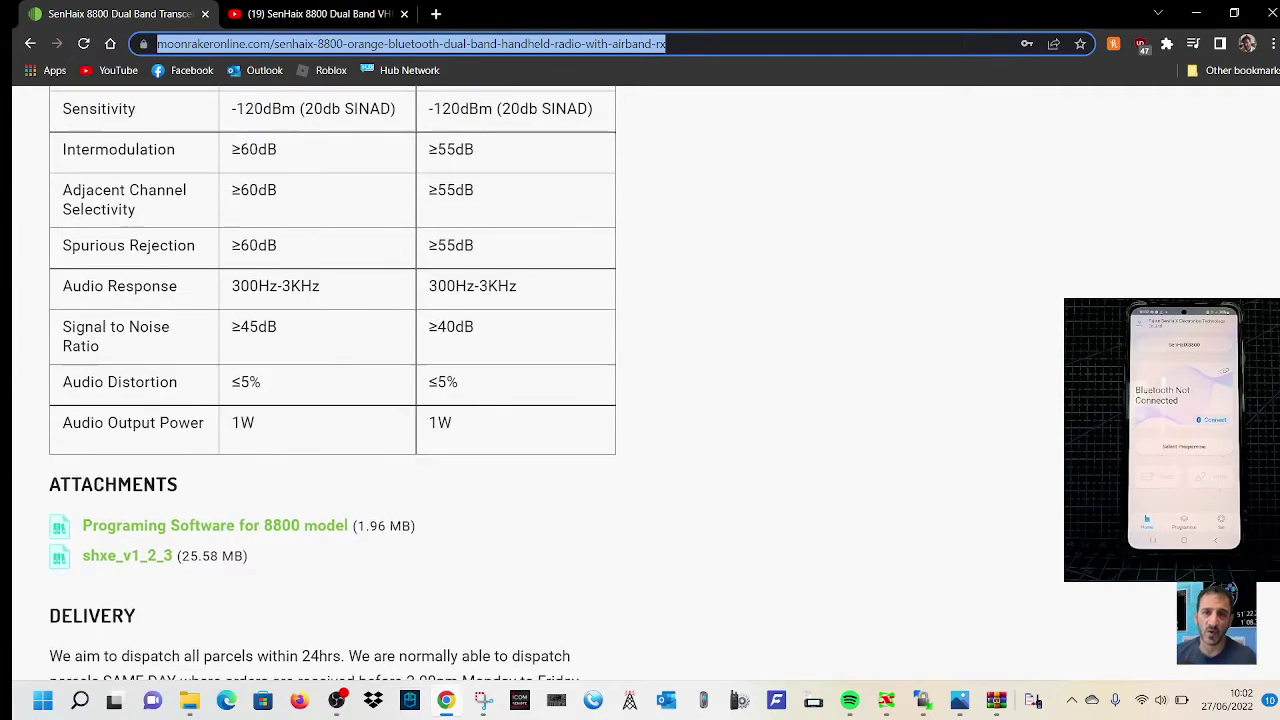
- Download 'Programing Software for 8800 model.rar', open it in WinRAR and run setup.exe
click(215, 276)
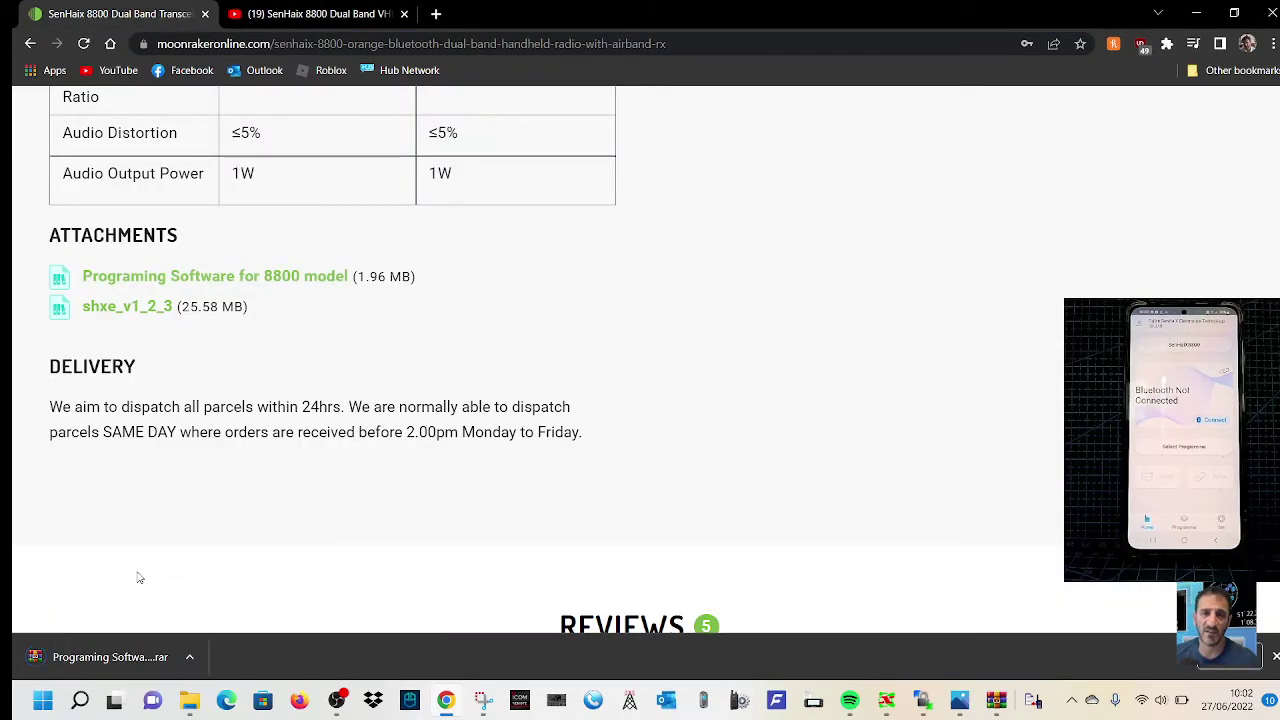
click(102, 670)
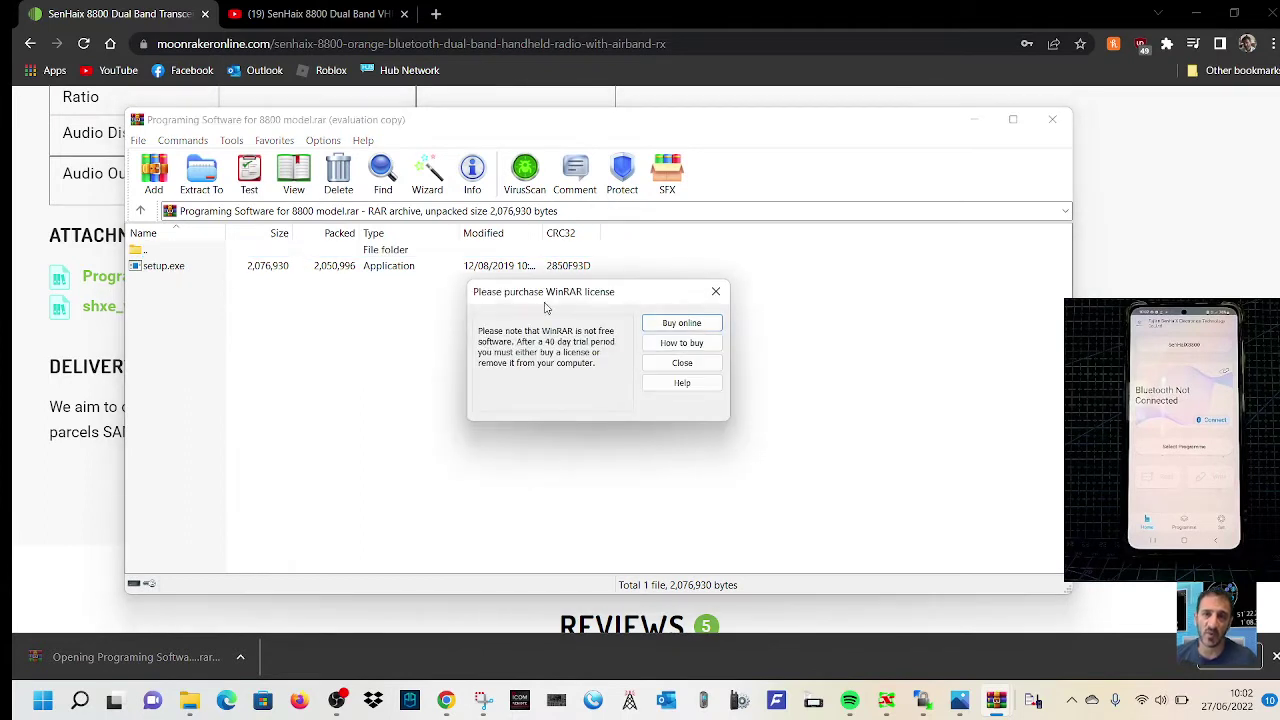
click(715, 291)
click(171, 266)
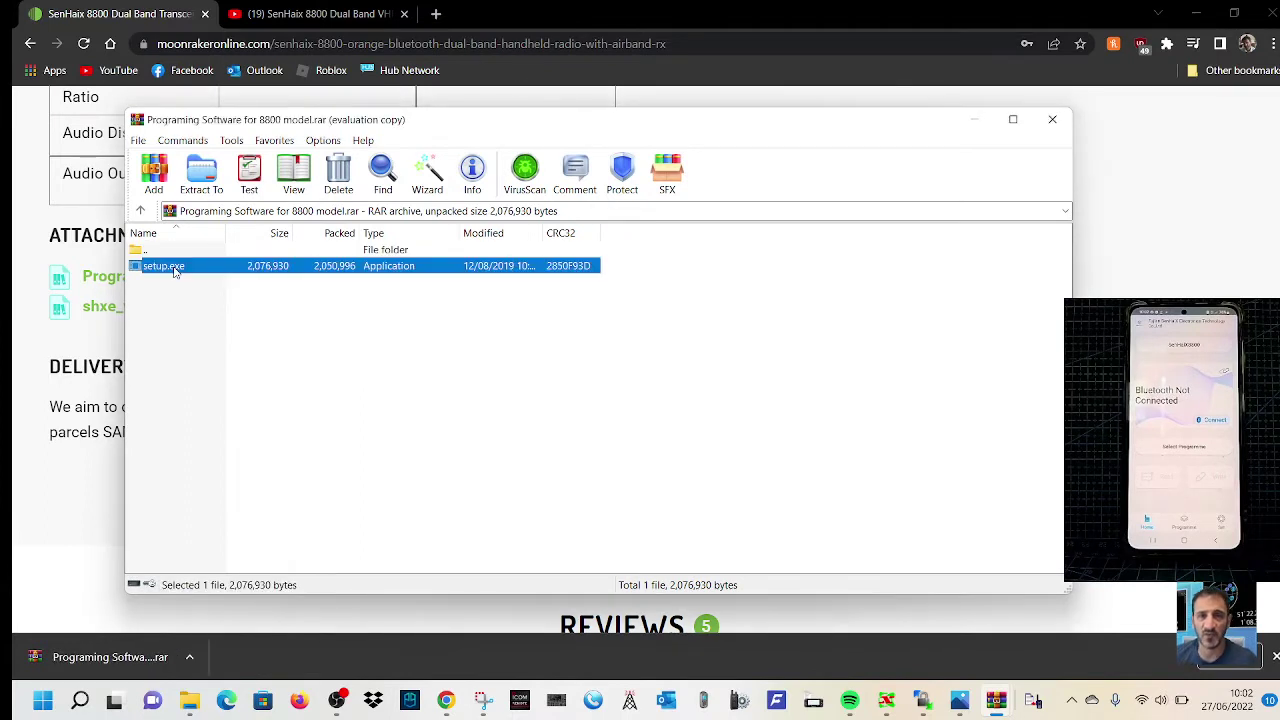
double_click(174, 272)
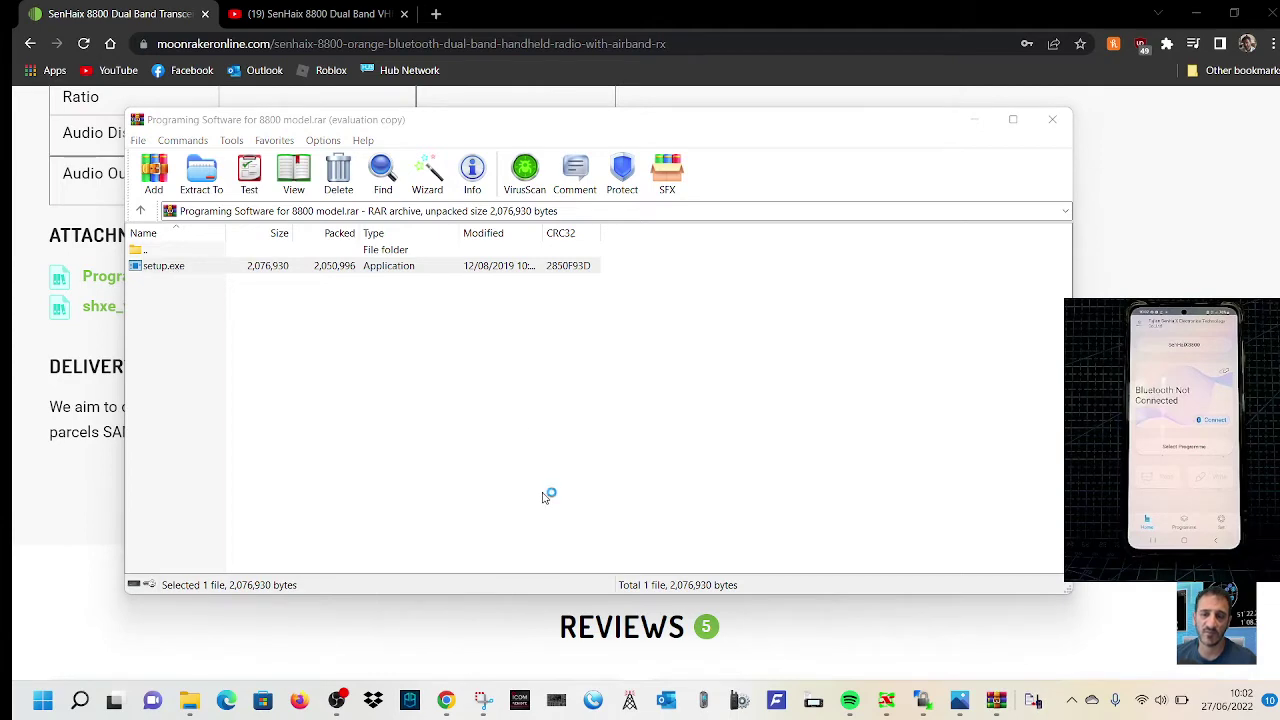
- Install Radio Programming Software 1.2.1 with a desktop shortcut and launch it after setup
click(752, 482)
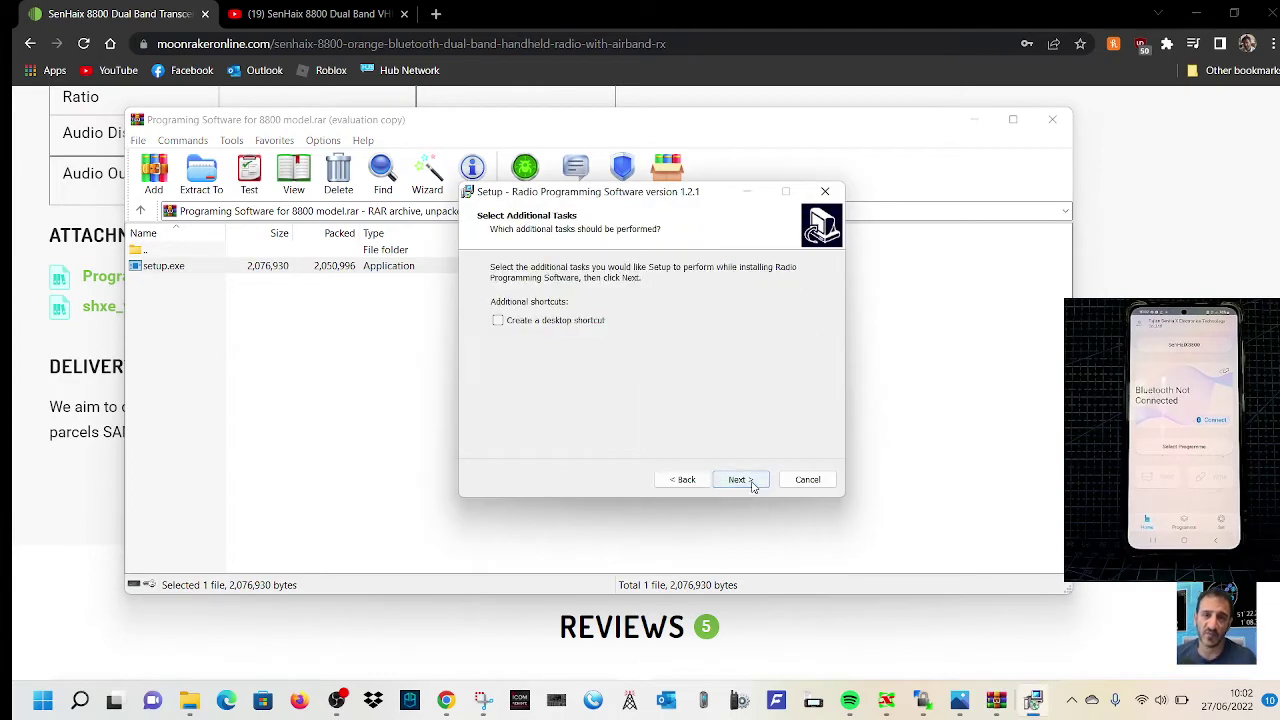
click(752, 482)
click(686, 479)
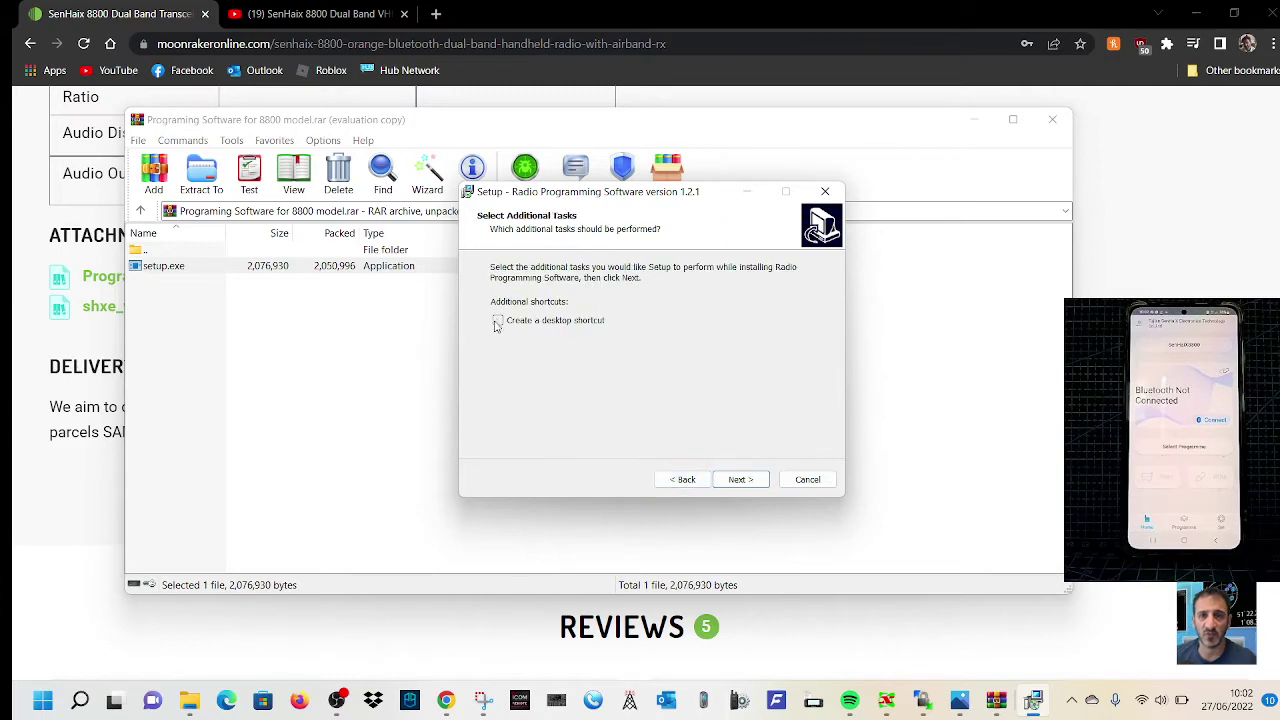
click(757, 481)
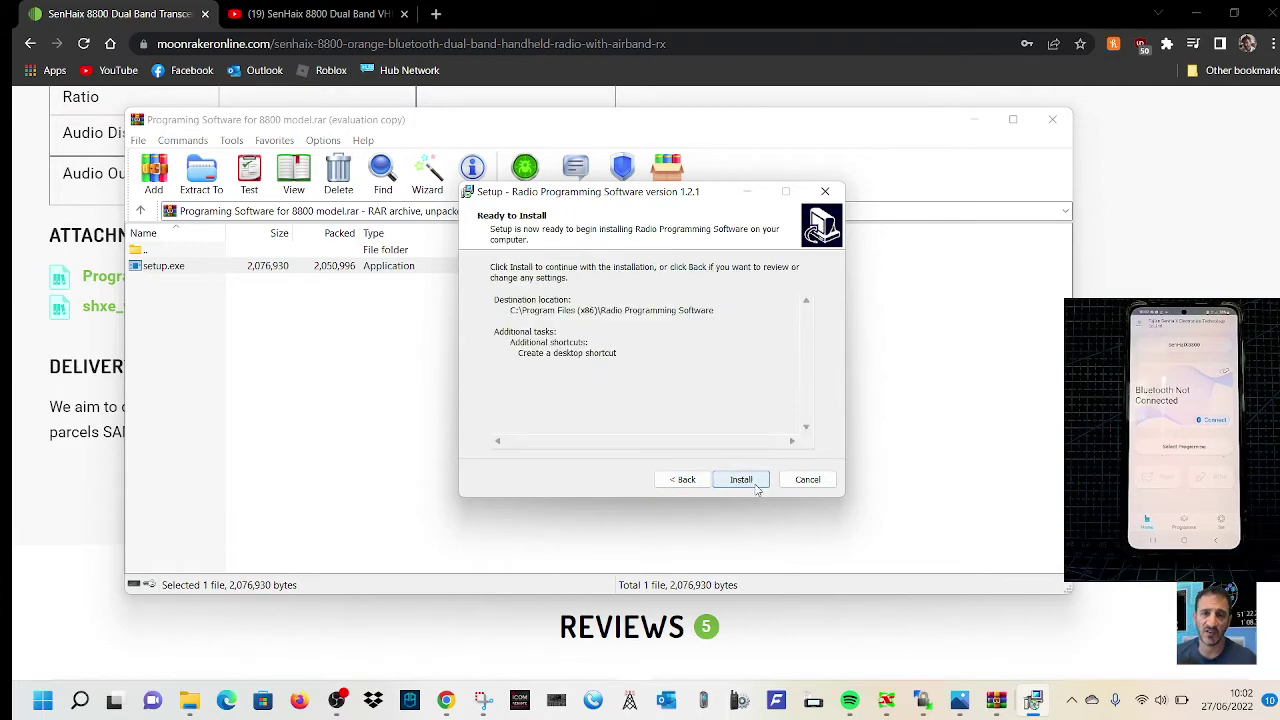
click(757, 481)
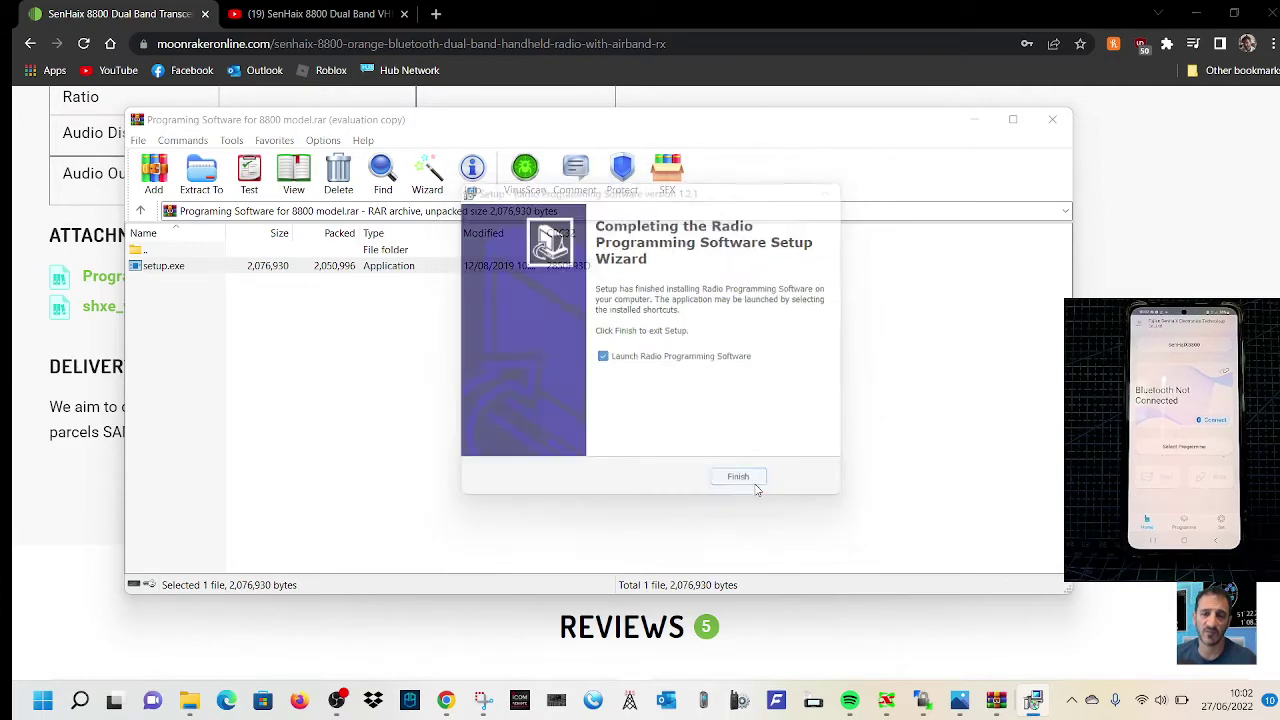
click(756, 484)
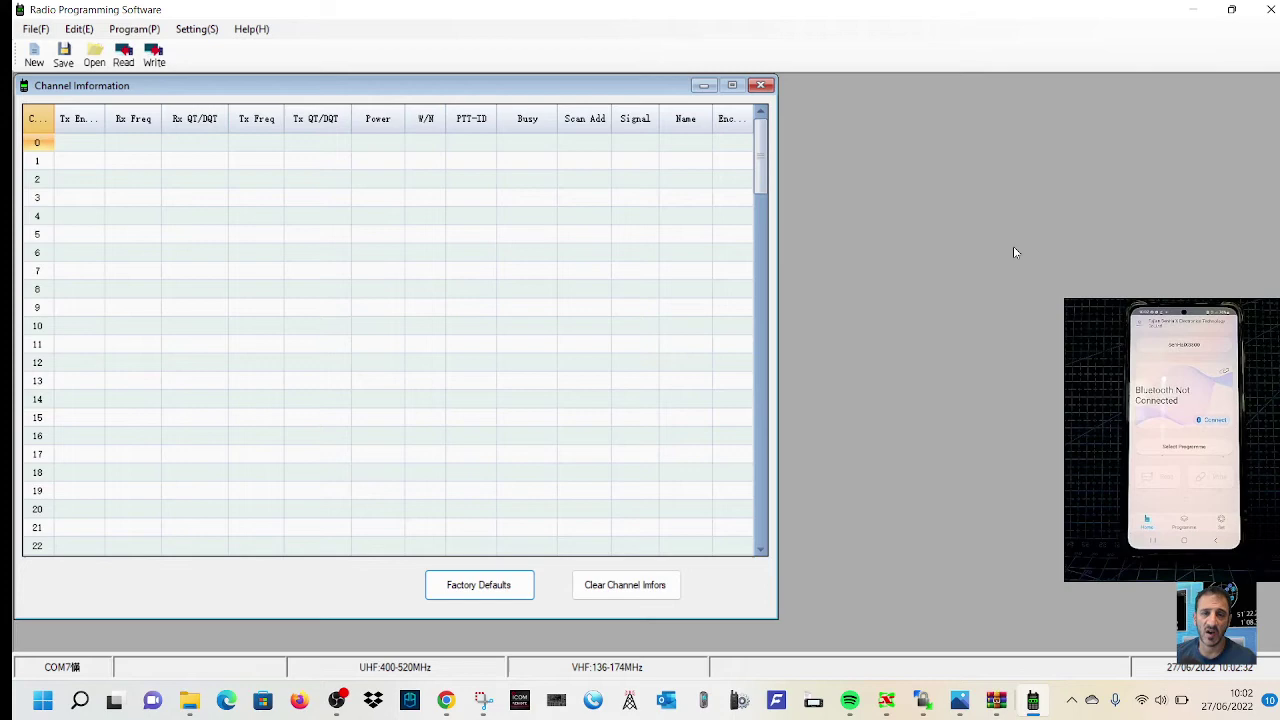
- Browse the menus of the empty Channel Information window to reach the Setting(S) Port option
click(29, 30)
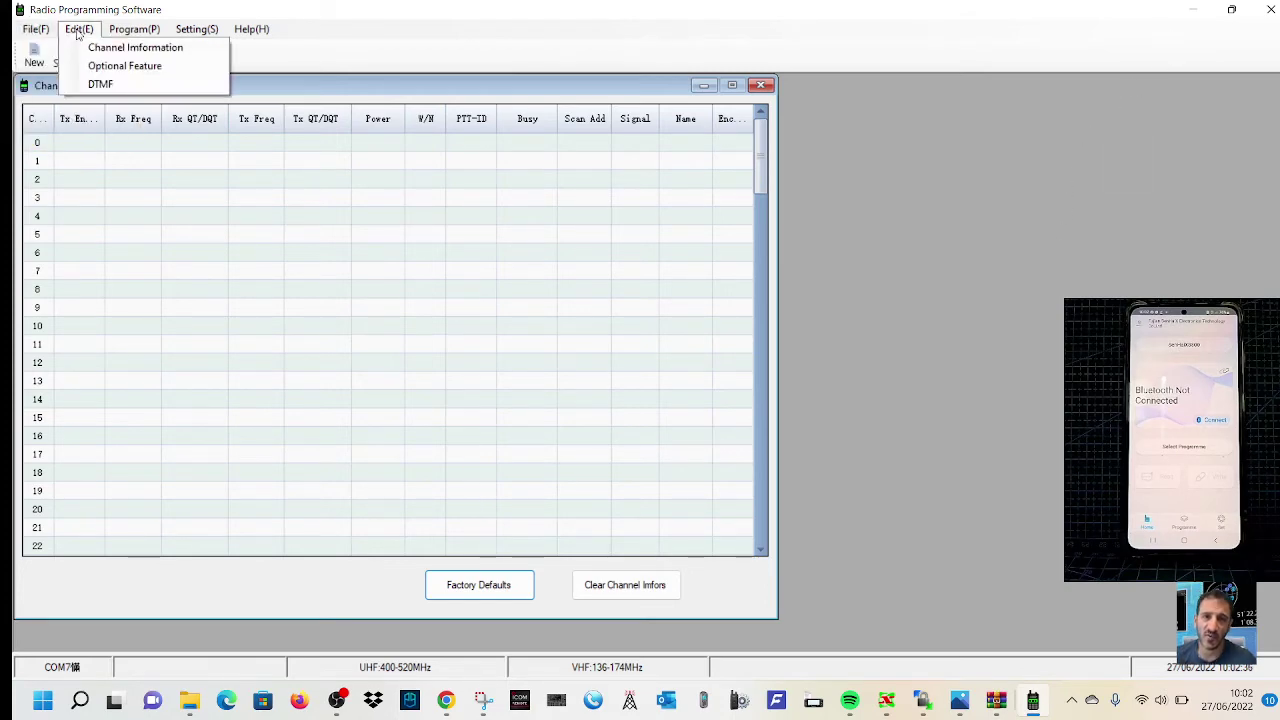
mouse_move(114, 37)
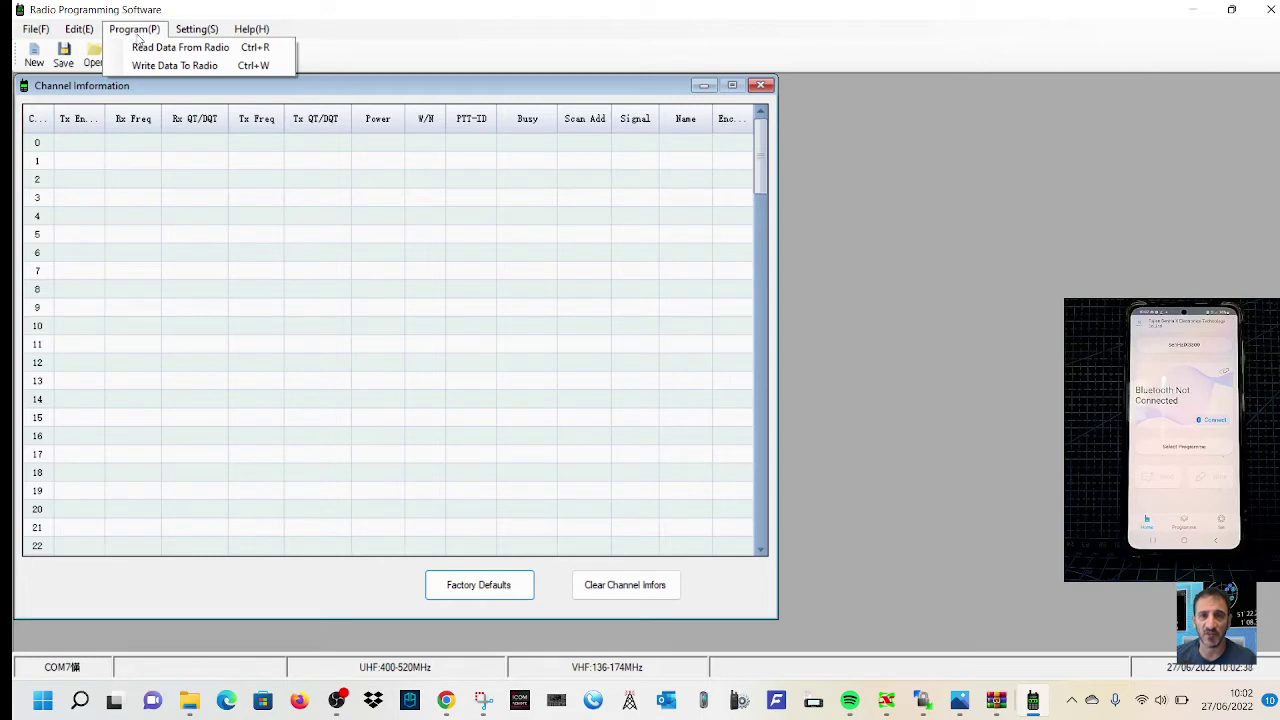
mouse_move(240, 33)
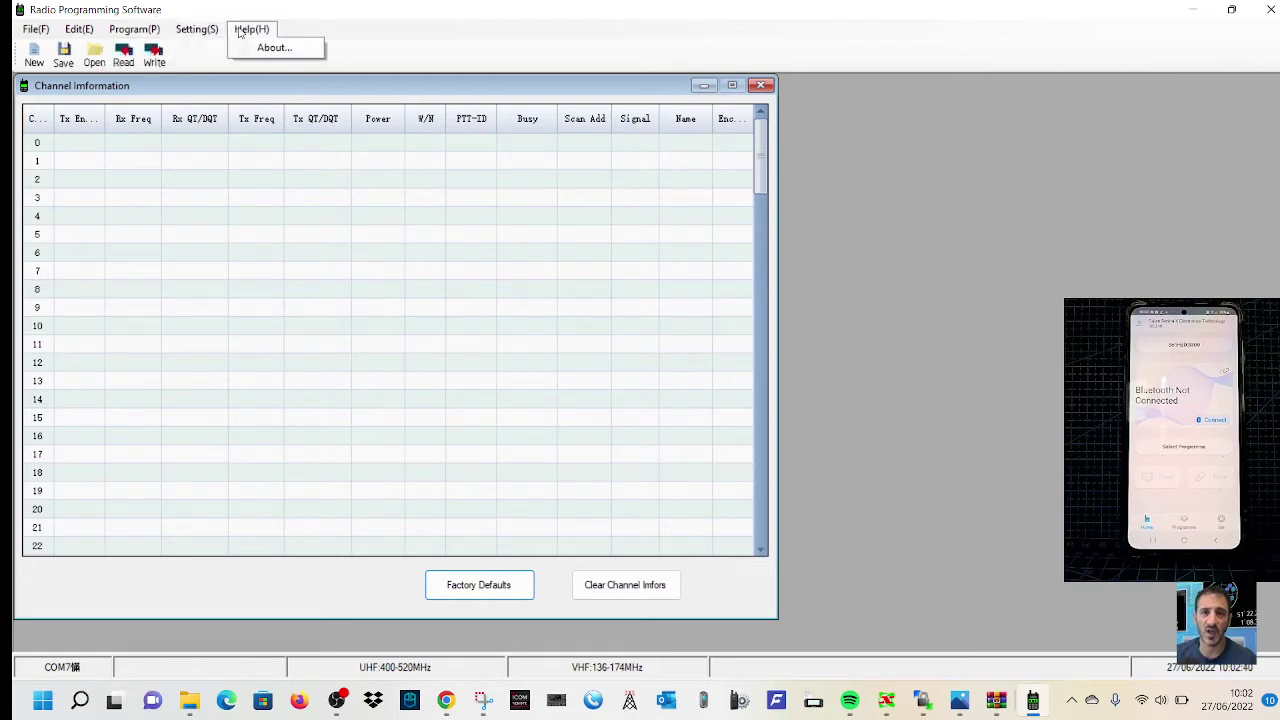
mouse_move(200, 37)
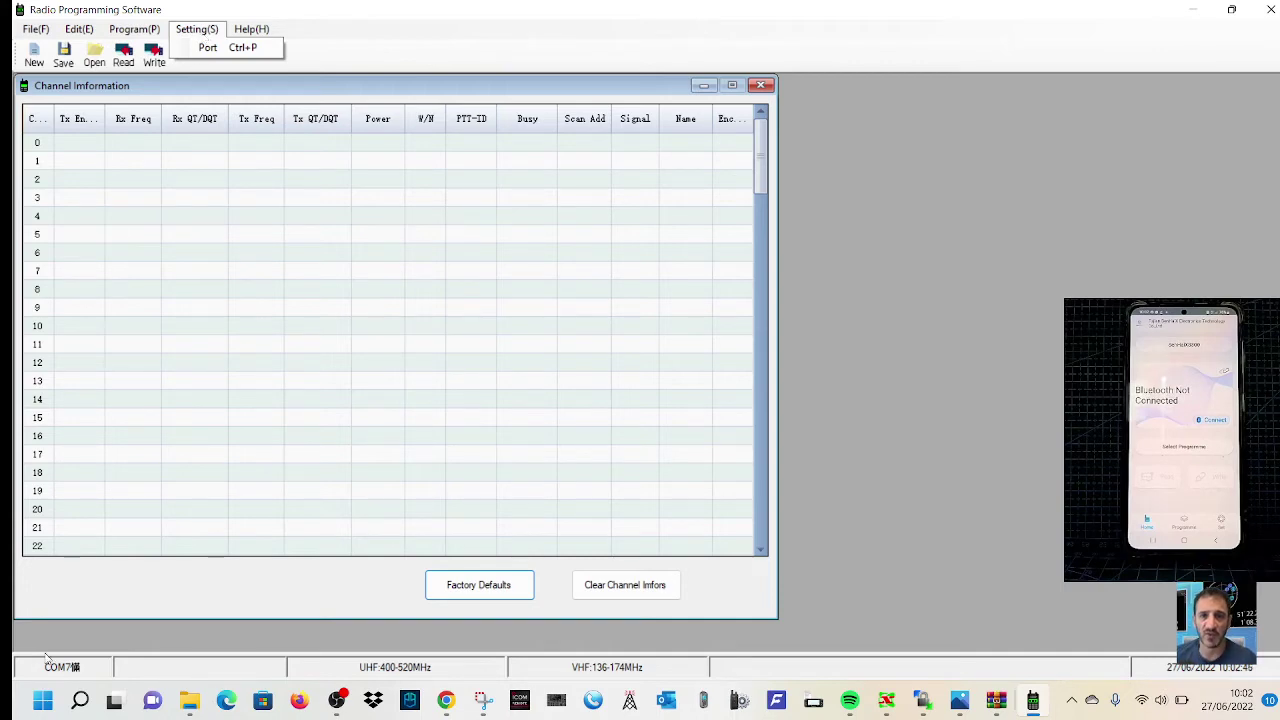
right_click(55, 712)
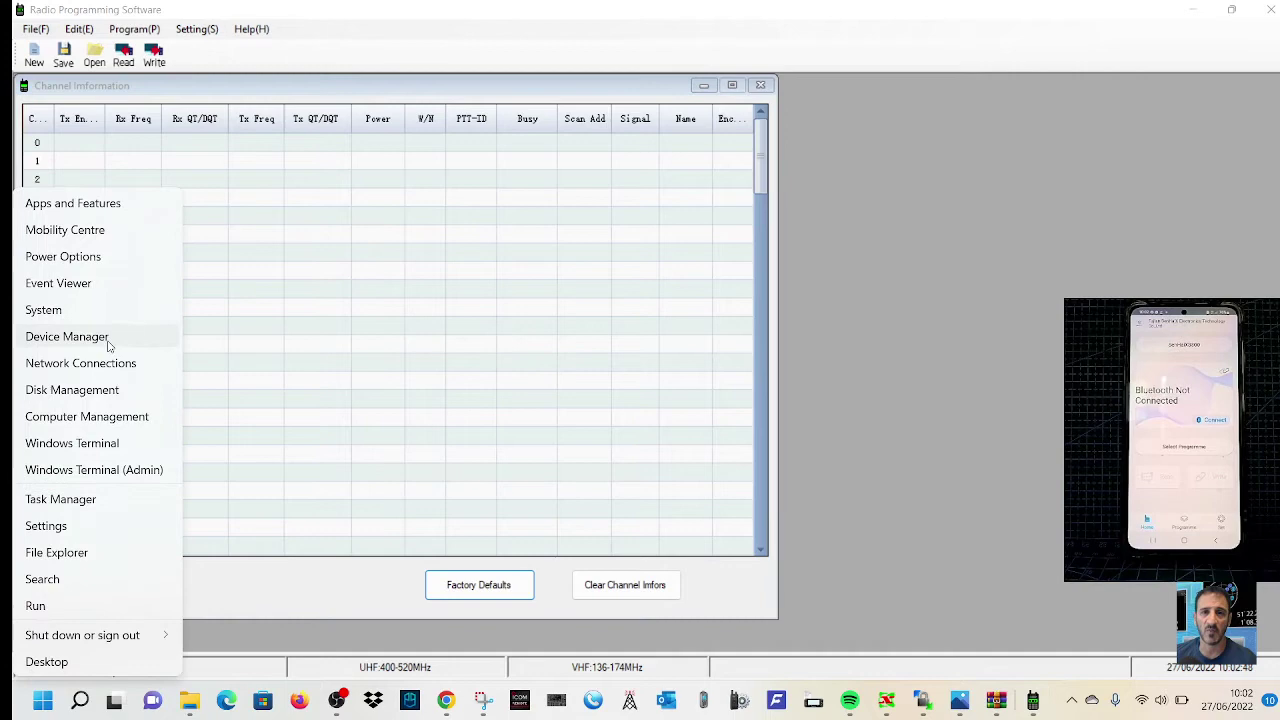
click(107, 346)
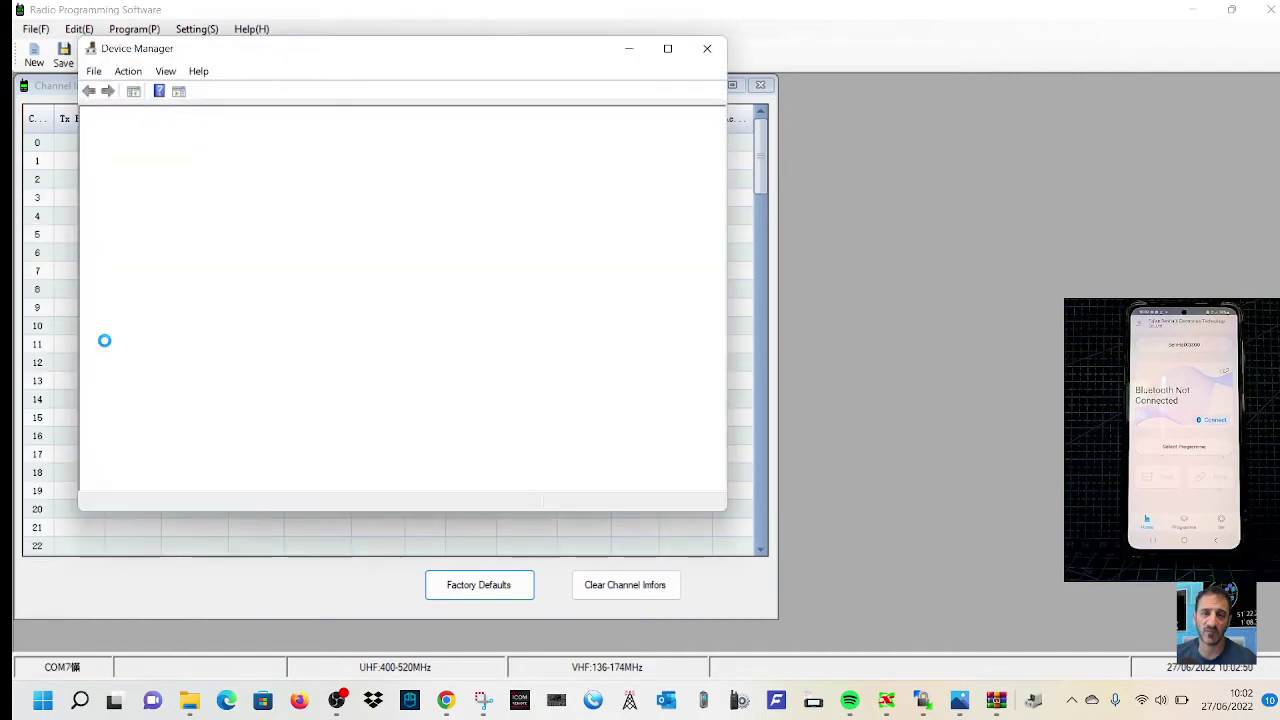
double_click(171, 386)
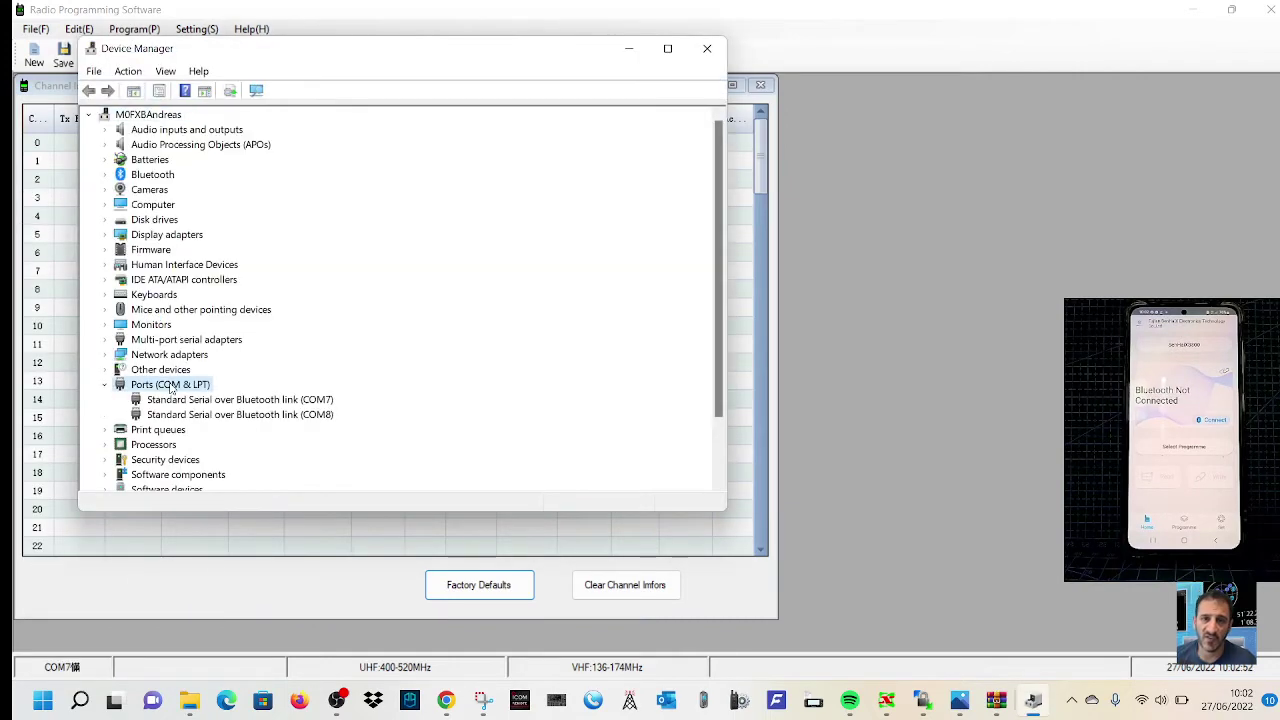
click(707, 48)
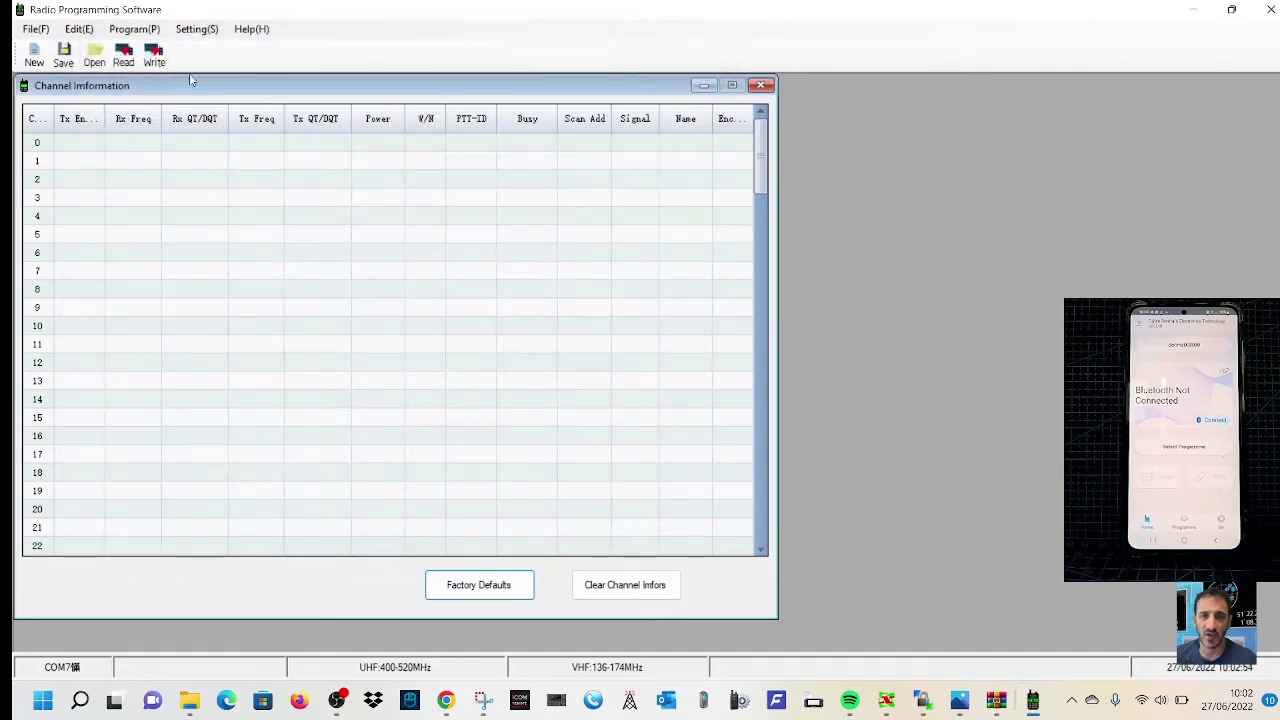
- Look through the File, Program and Edit menus, then minimize the programming software window
click(36, 29)
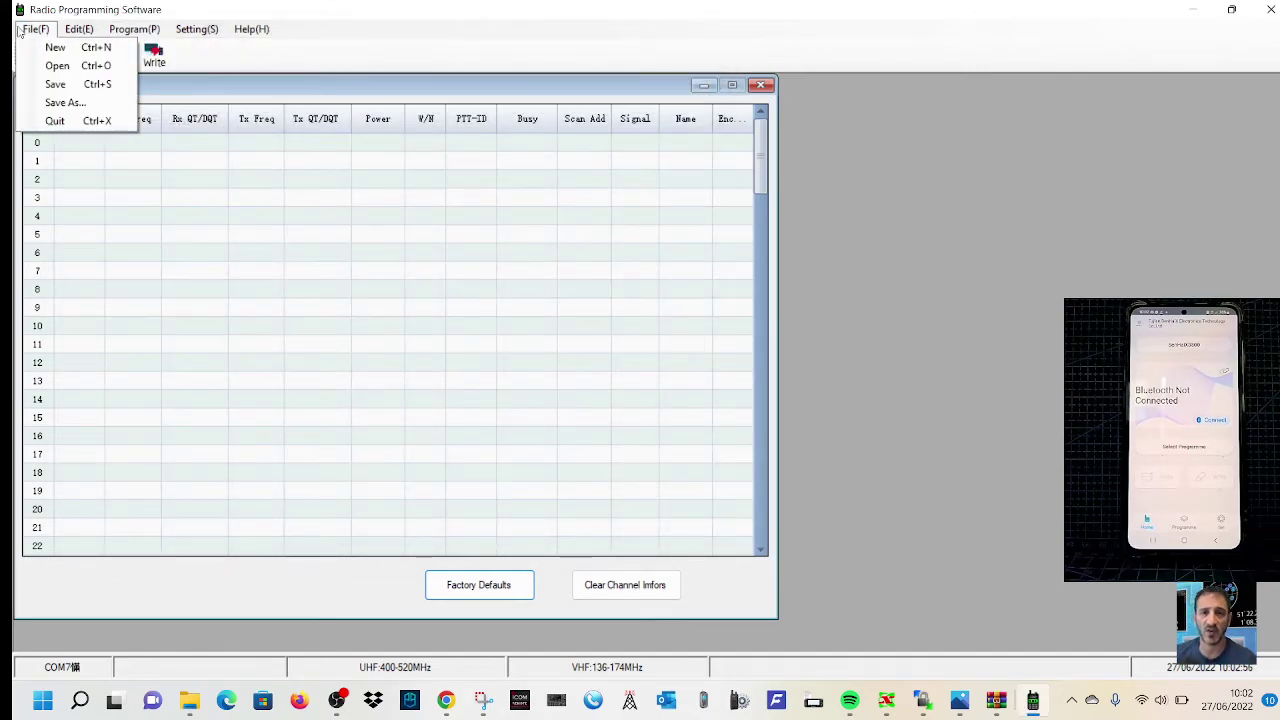
click(977, 284)
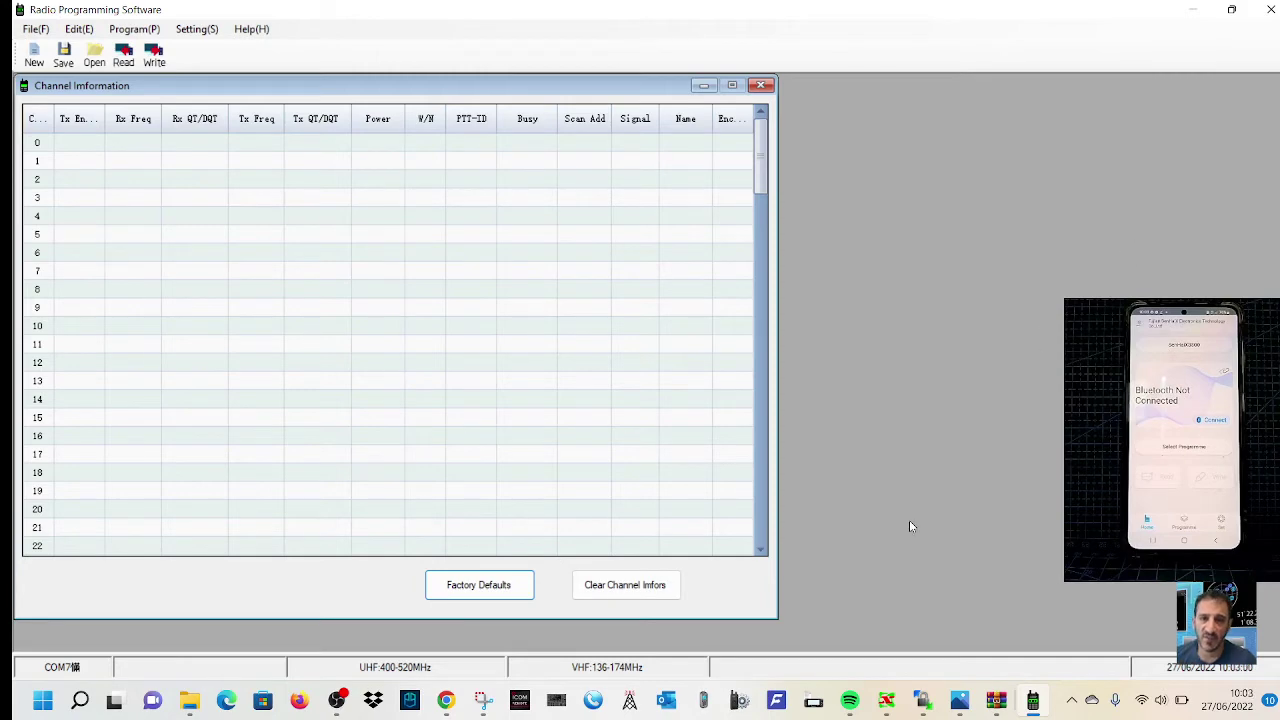
click(123, 33)
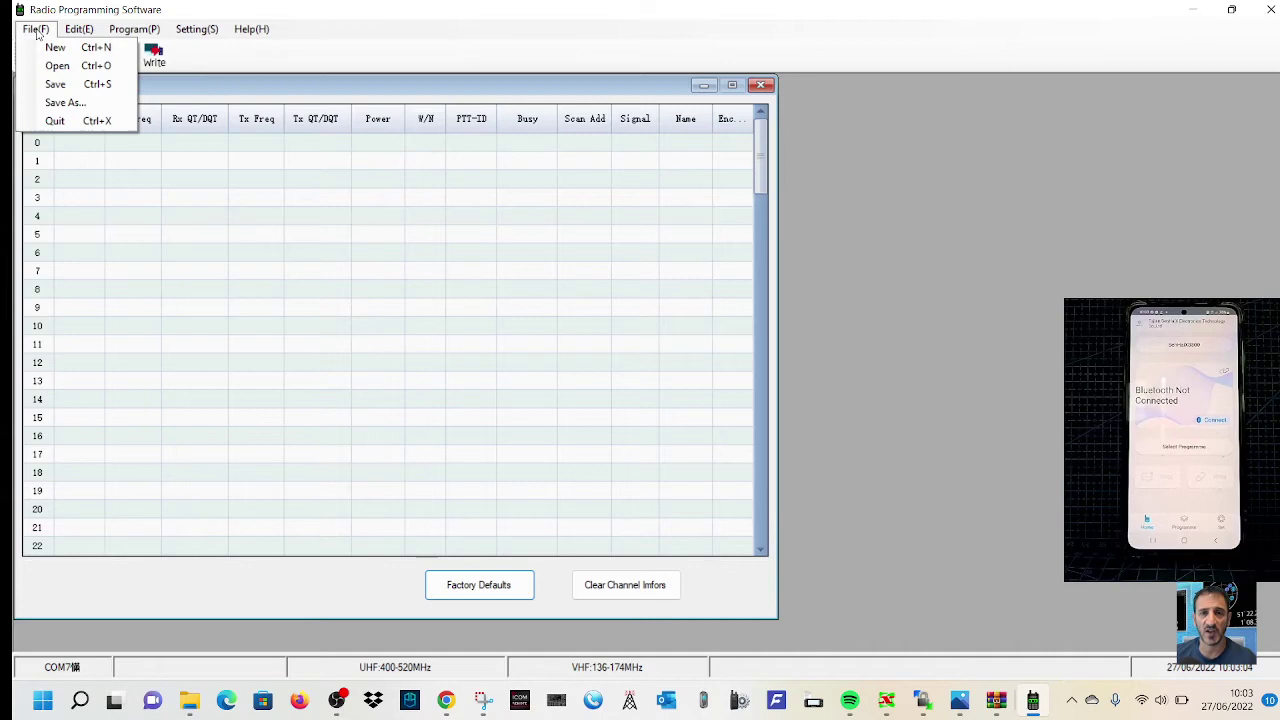
mouse_move(79, 29)
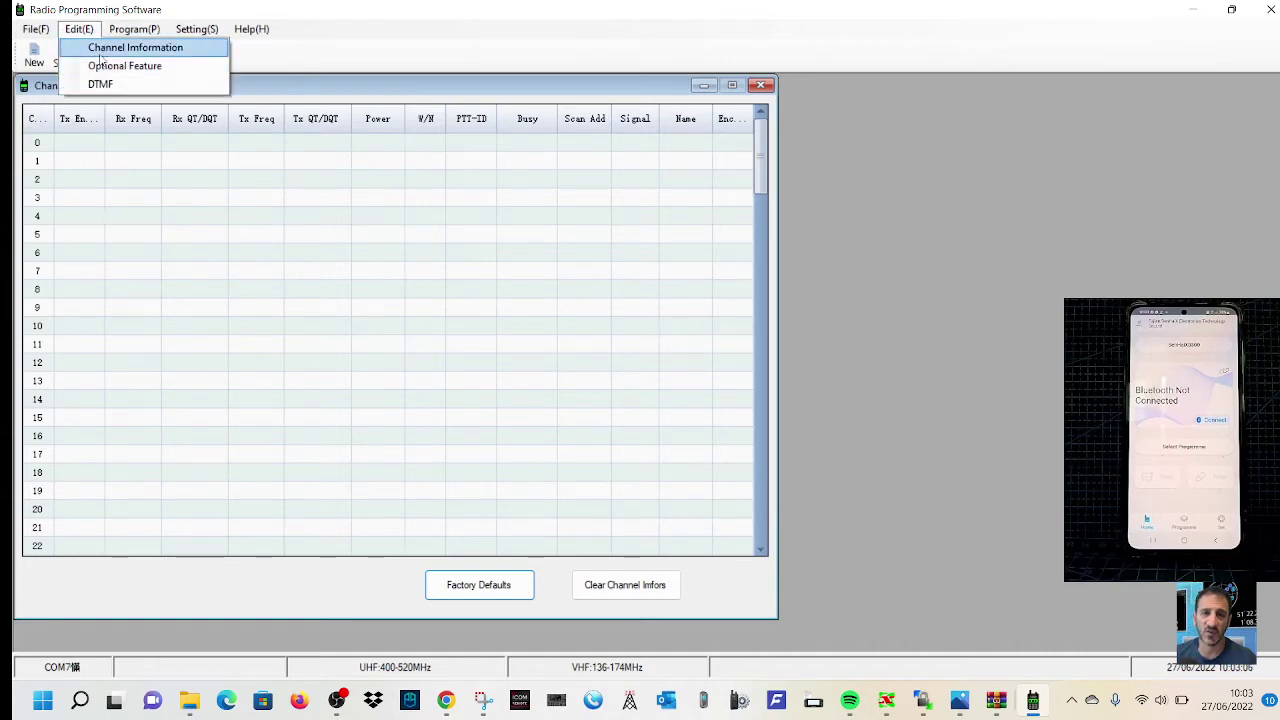
click(1205, 7)
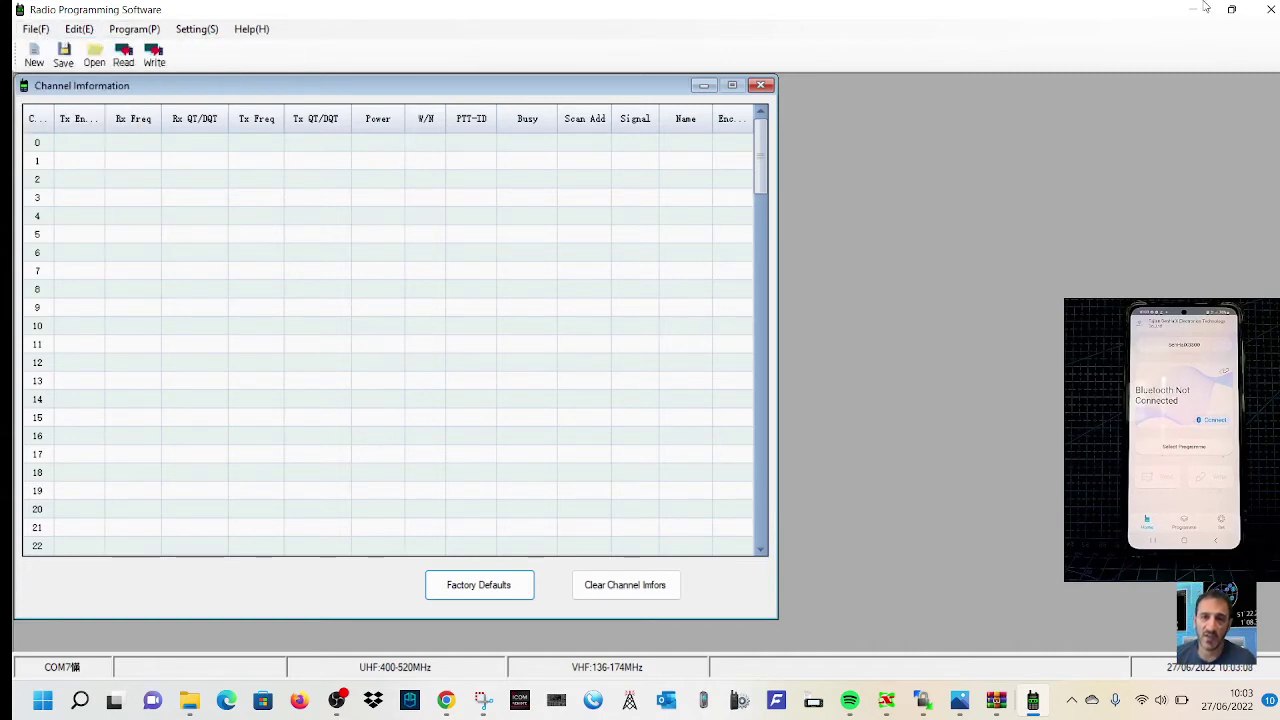
- Minimize the programming software, close WinRAR and download the shxe_v1_2_3 attachment
click(1196, 9)
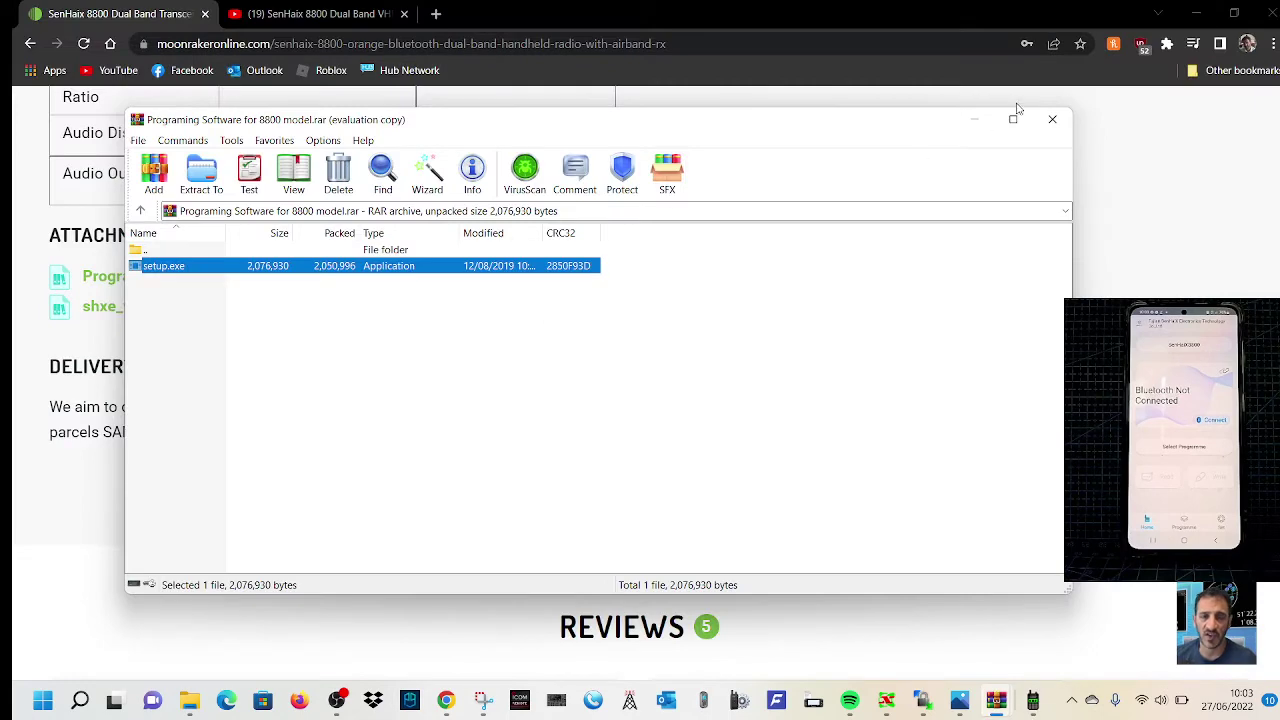
click(1052, 120)
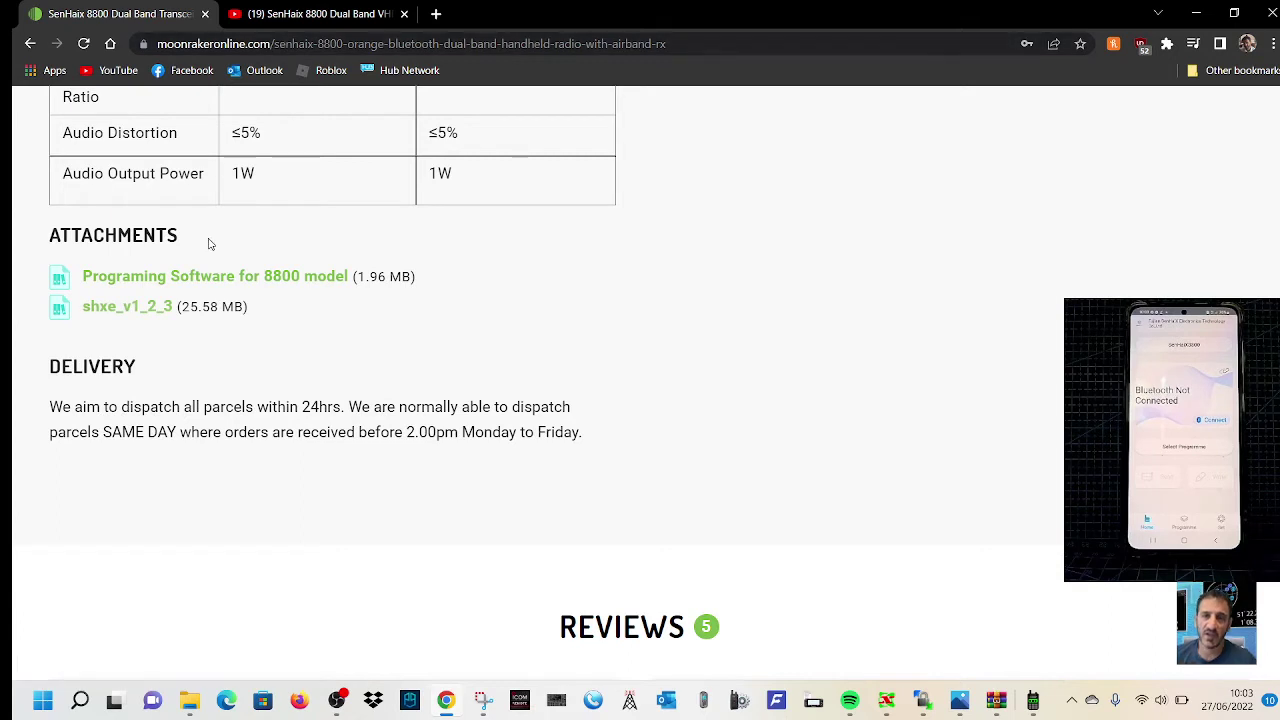
click(127, 309)
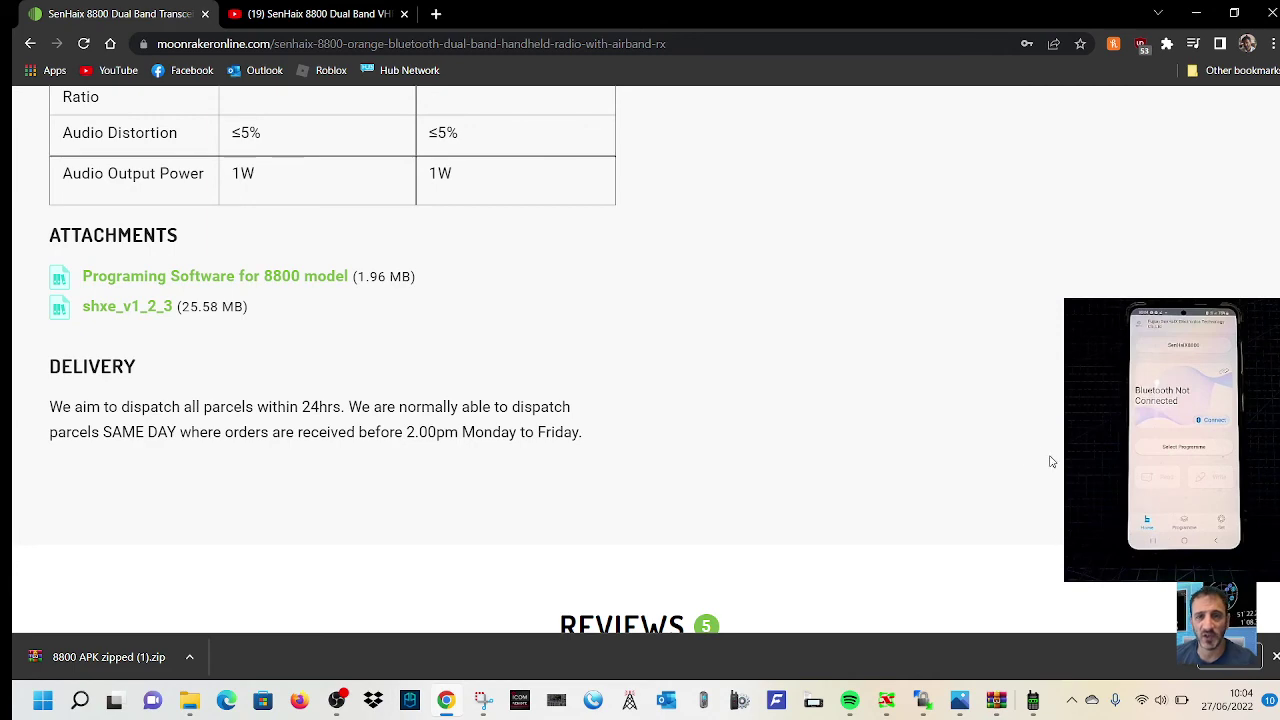
- Search Google for 'jianpai 8800' in a new browser tab
click(436, 16)
text(jia)
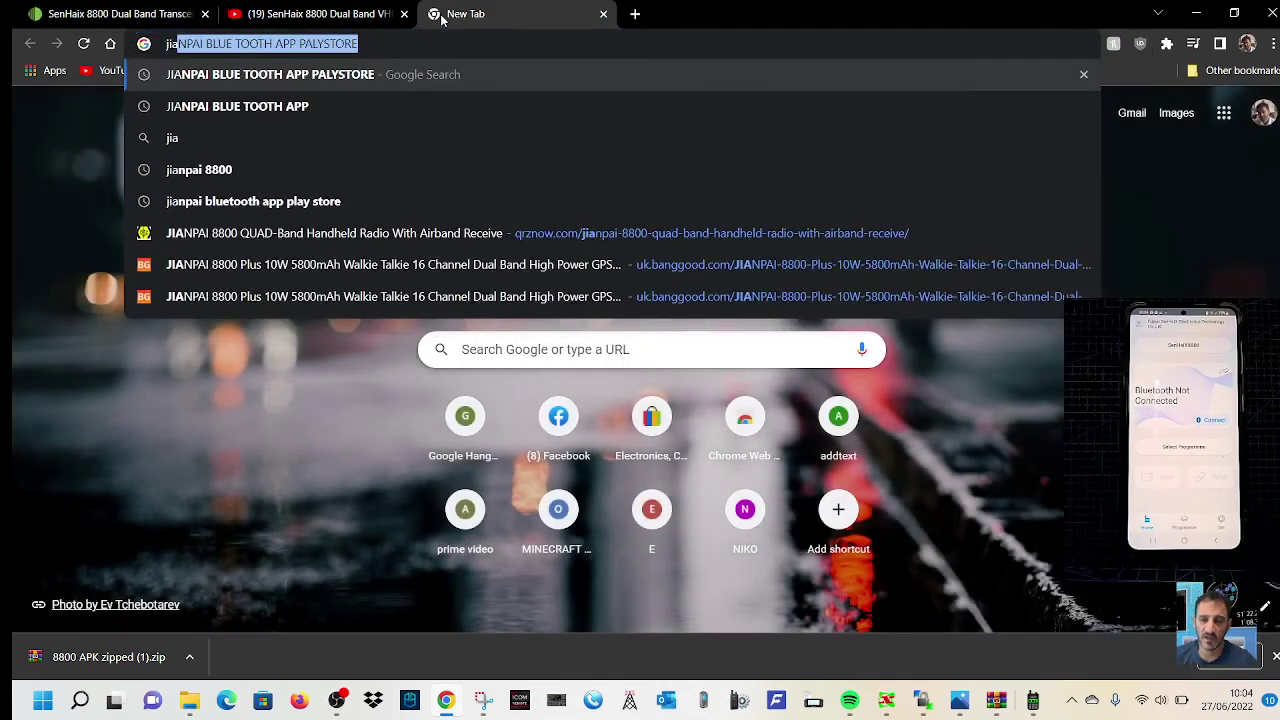
text(npai)
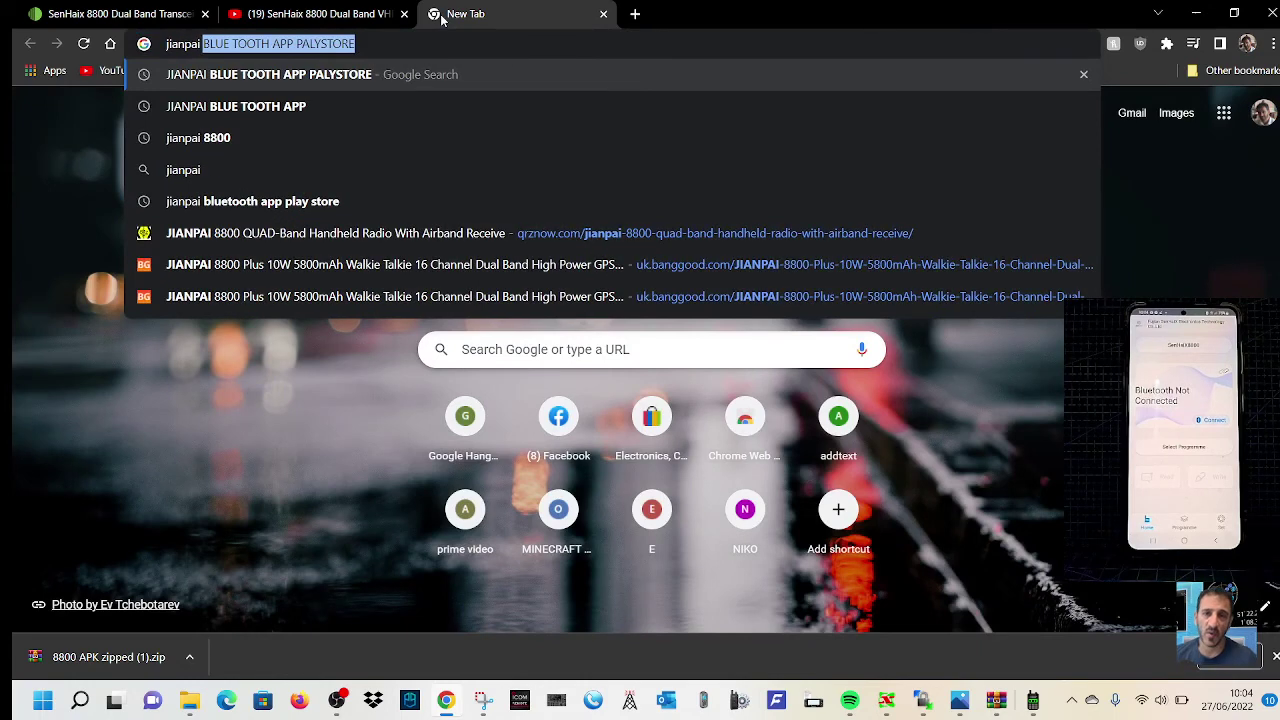
text( 8800)
key(Return)
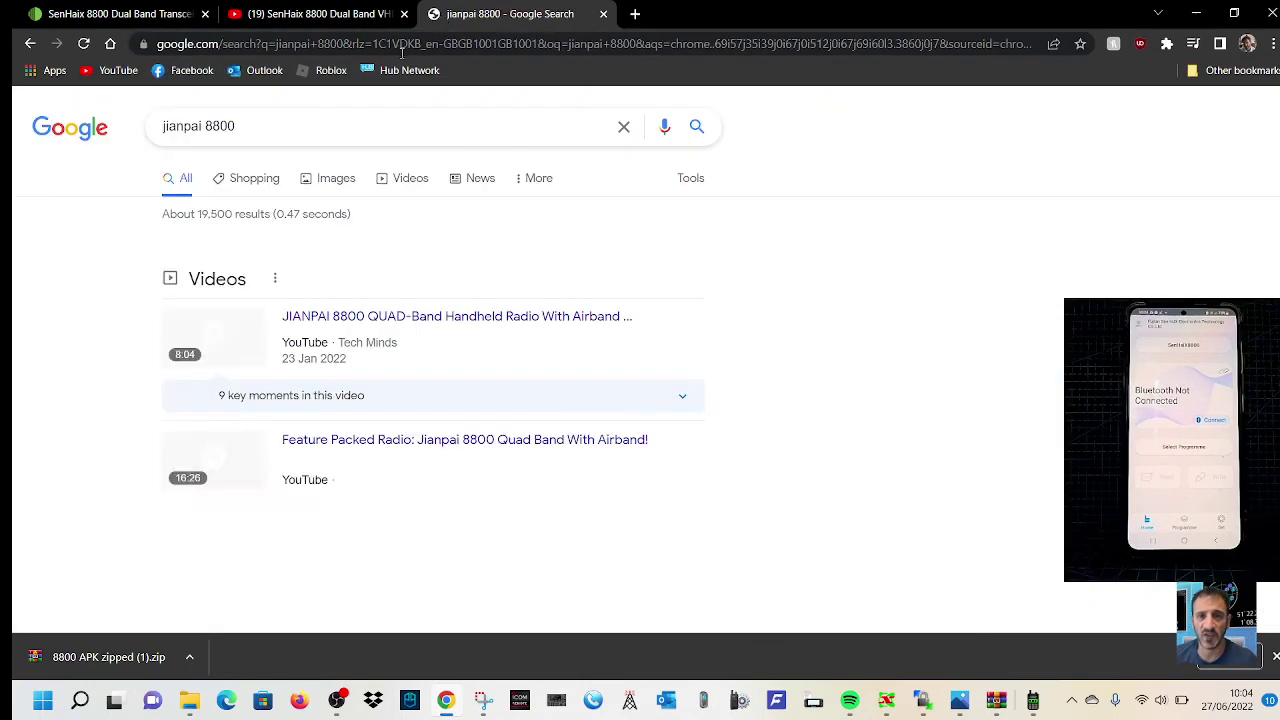
- Play the 'JIANPAI 8800 QUAD-Band Handheld Radio With Airband Receive' video, briefly in full screen
click(306, 322)
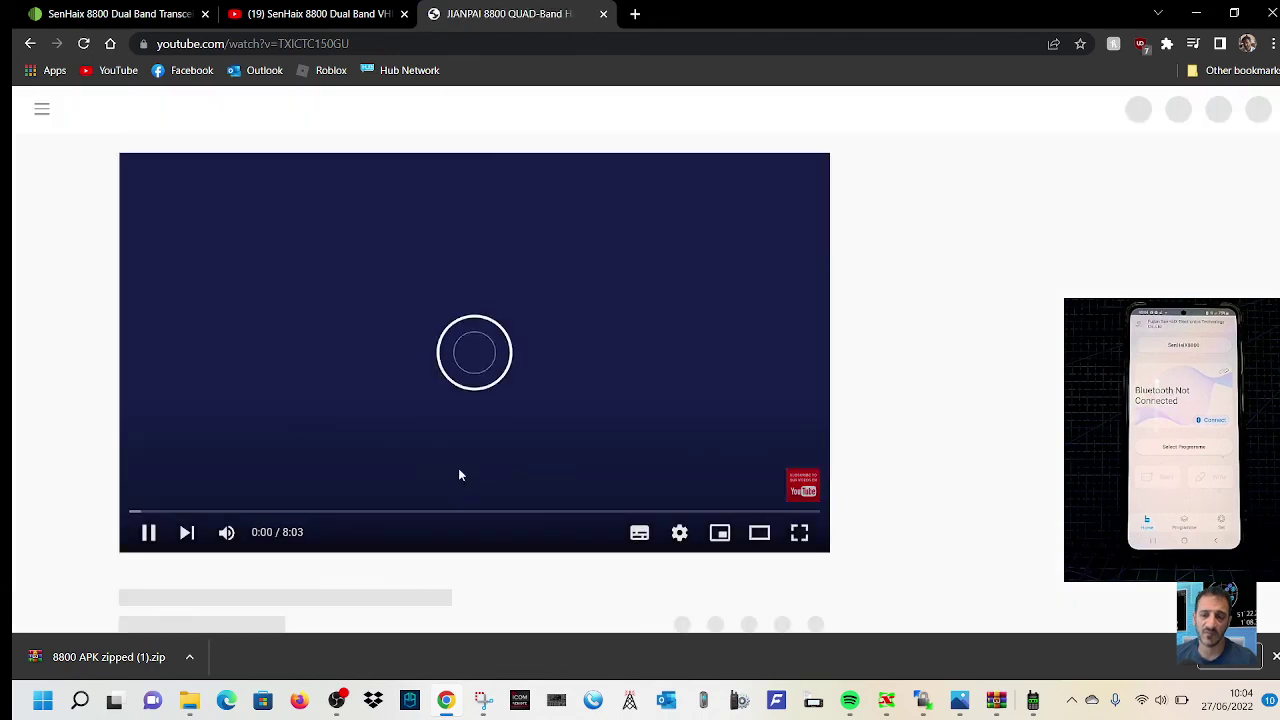
click(792, 532)
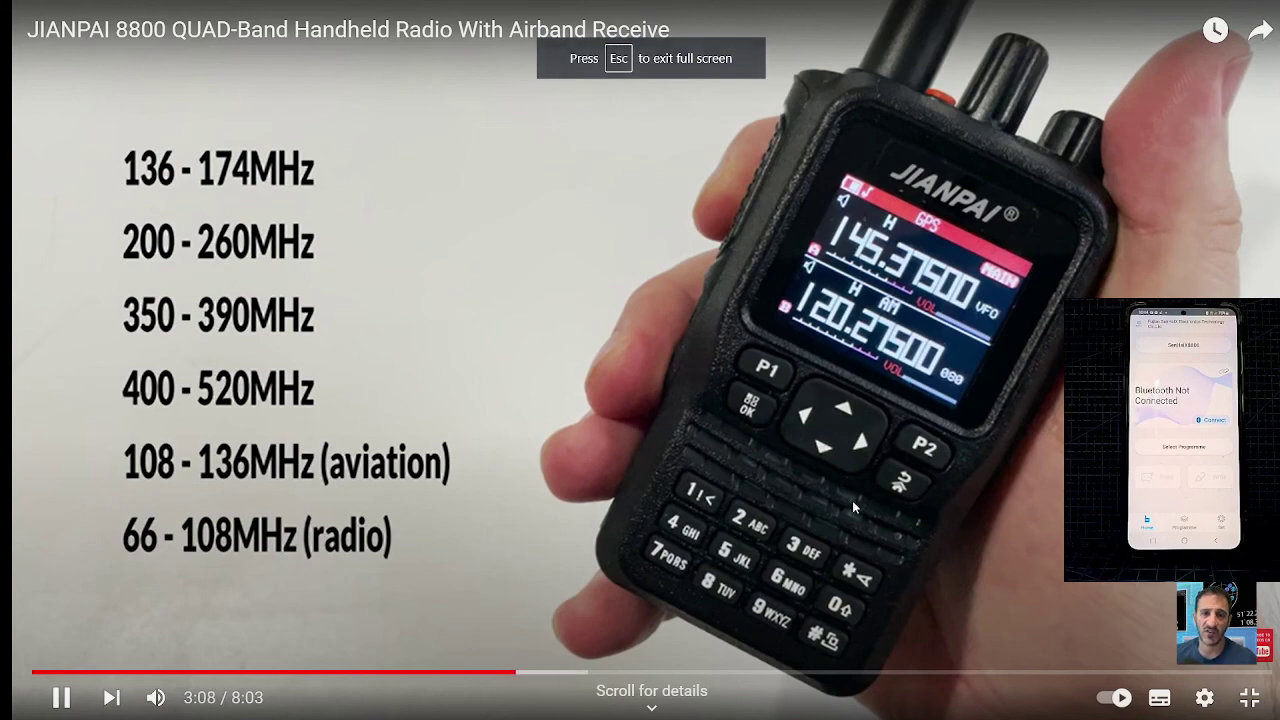
key(Escape)
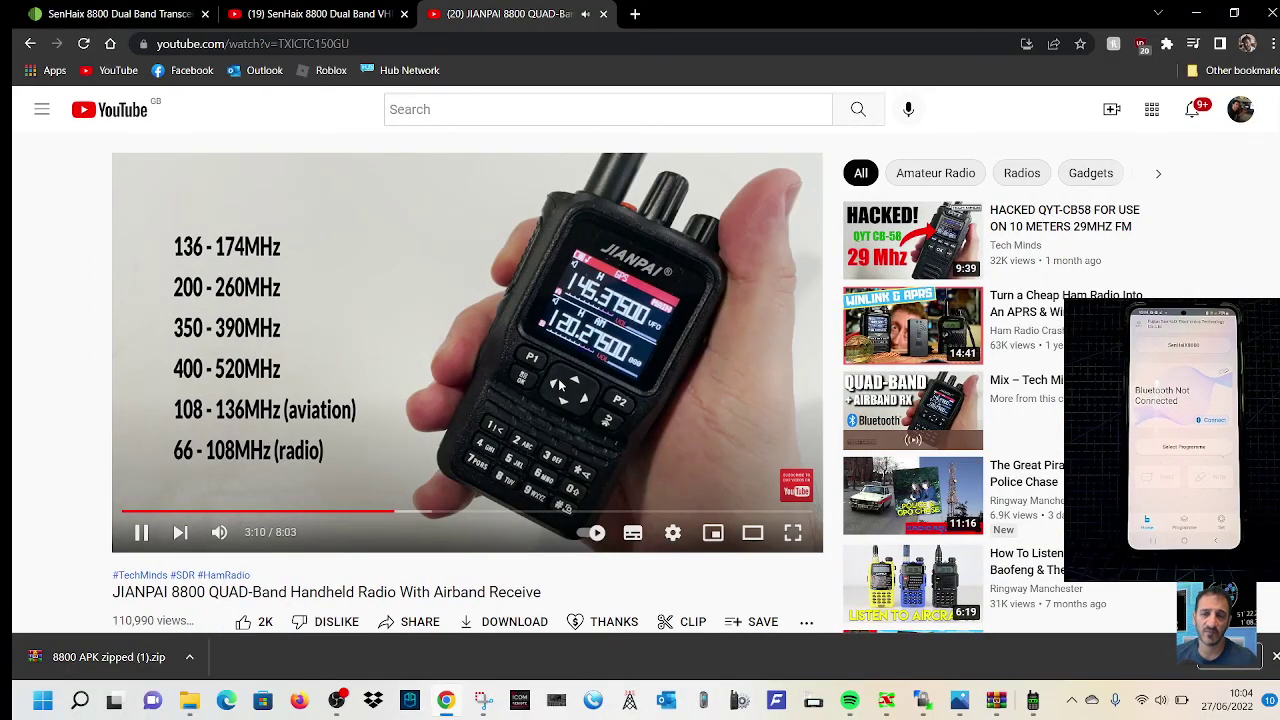